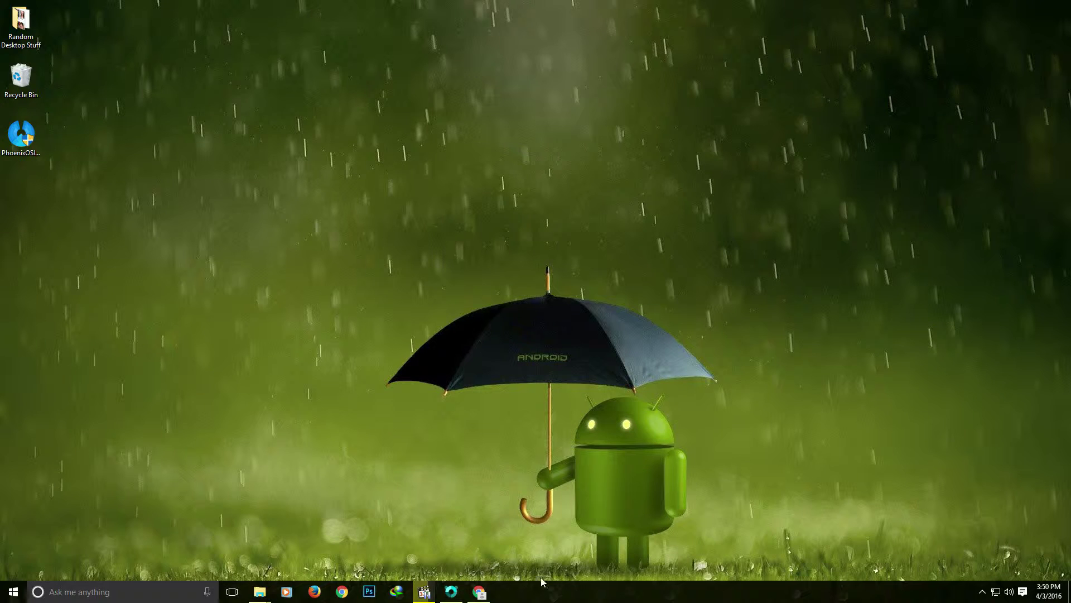
# Open the Phoenix OS x86 download page, skip re-downloading PhoenixOSInstaller-1.0.4.exe, and launch the desktop installer
pyautogui.click(478, 592)
pyautogui.write('enix os')
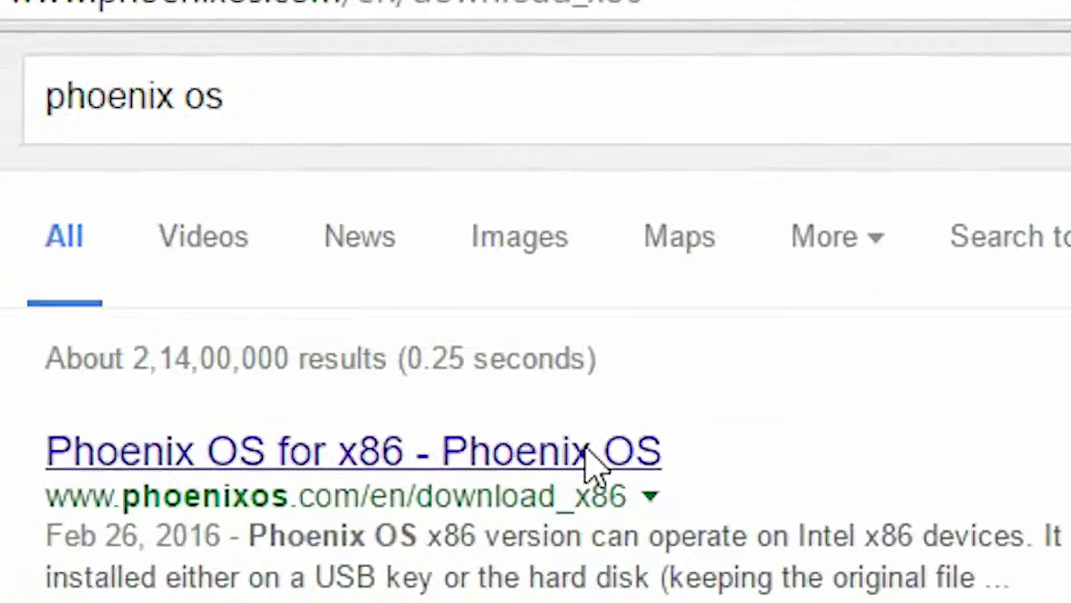
pyautogui.click(208, 137)
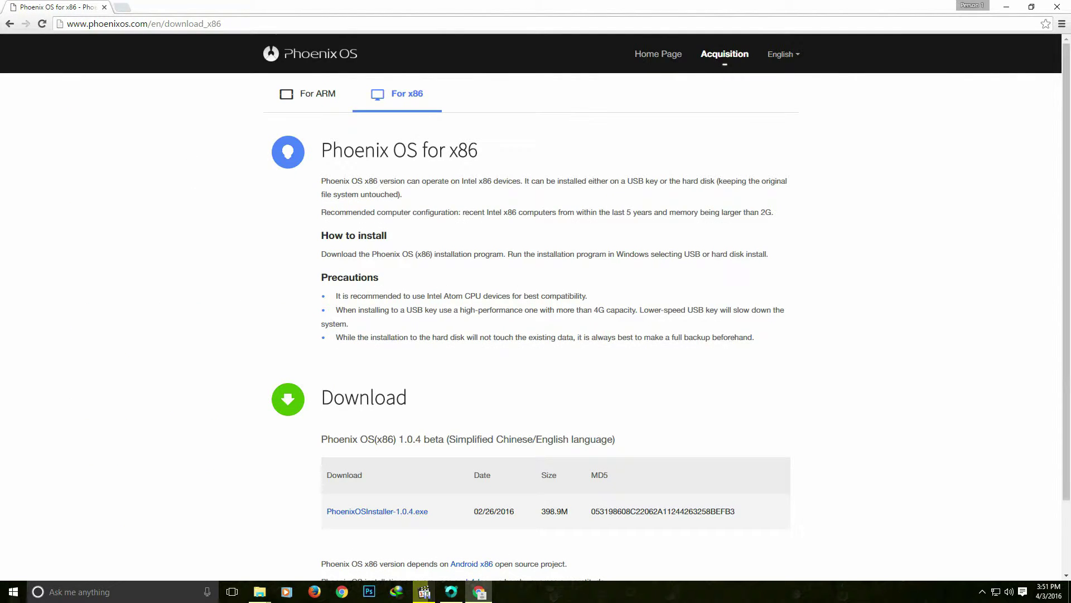
pyautogui.click(349, 514)
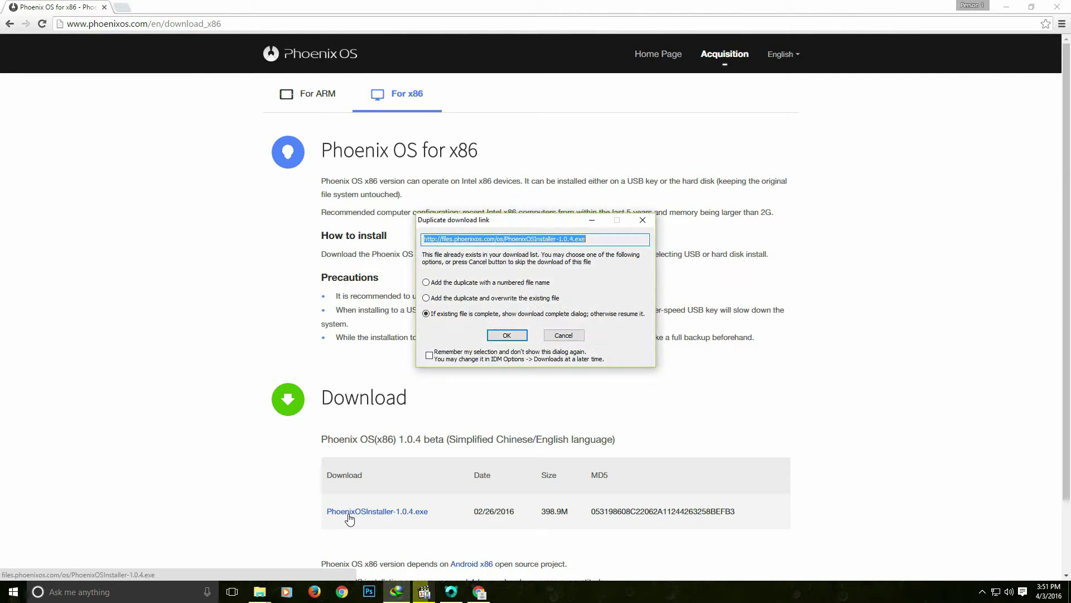
pyautogui.click(554, 336)
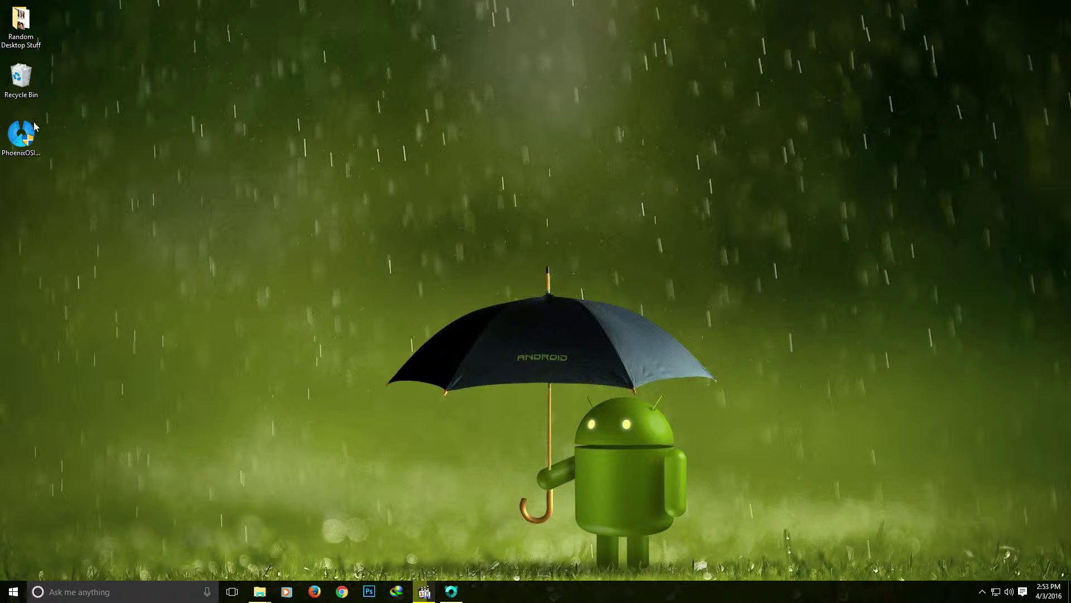
pyautogui.doubleClick(34, 125)
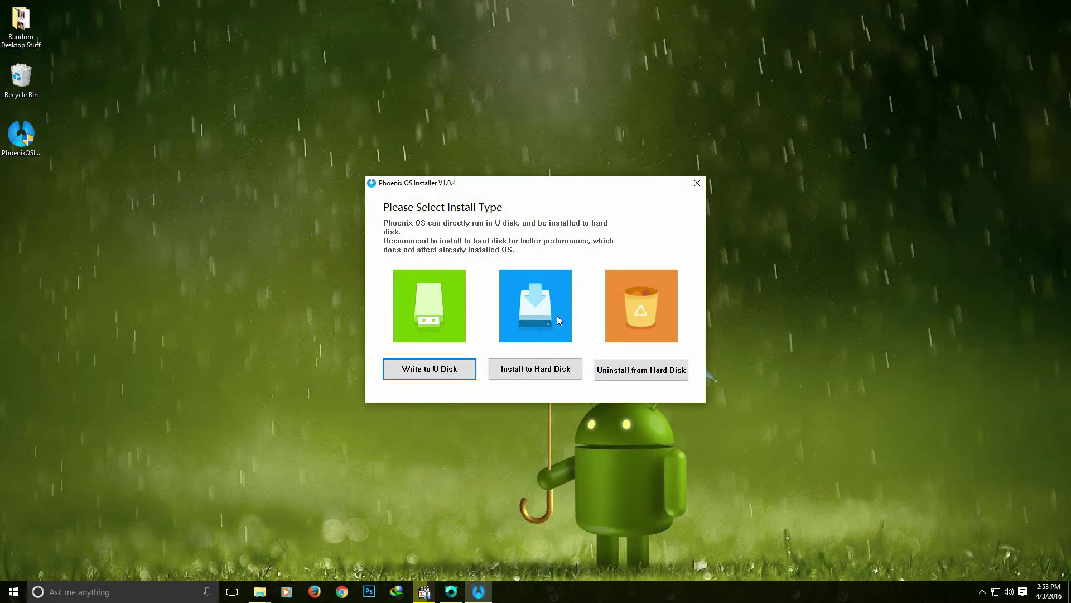
# In the Write to U Disk dialog, select drive G: and start writing Phoenix OS
pyautogui.click(409, 368)
pyautogui.click(585, 299)
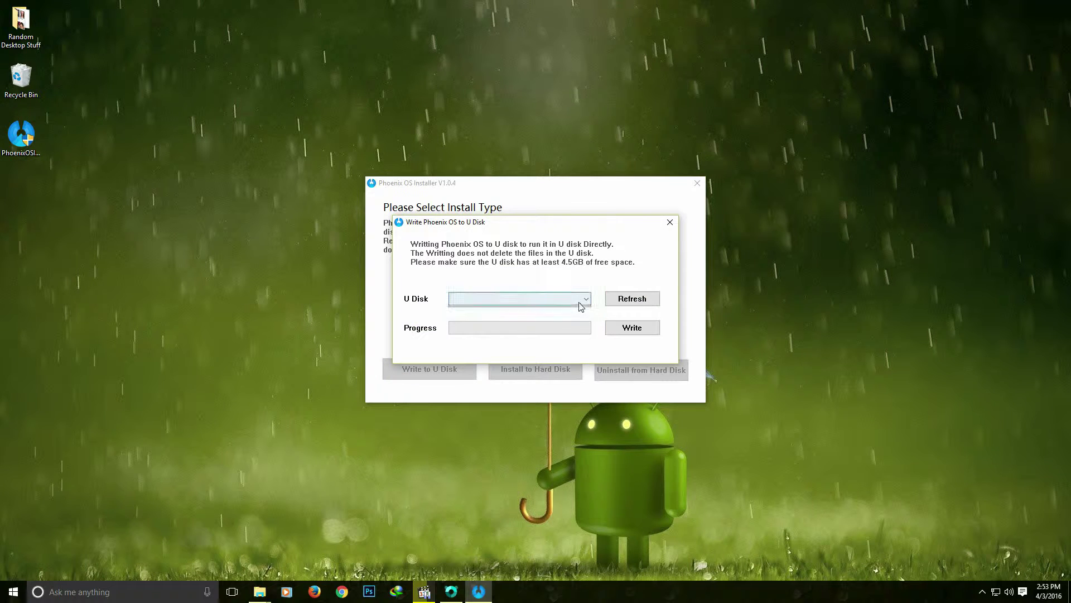
pyautogui.click(572, 308)
pyautogui.click(609, 328)
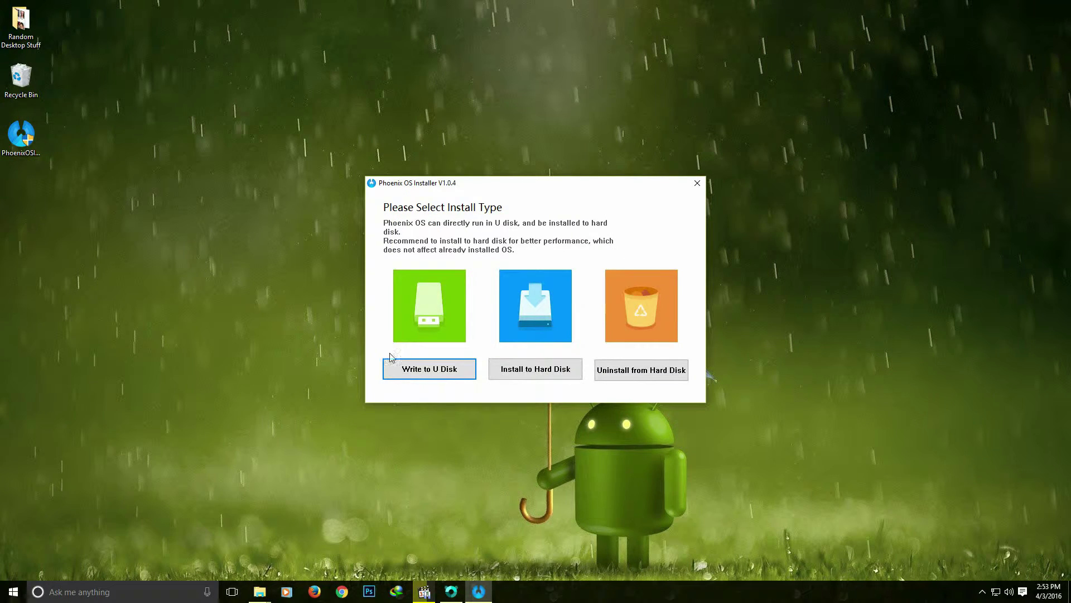
pyautogui.click(409, 368)
pyautogui.click(580, 303)
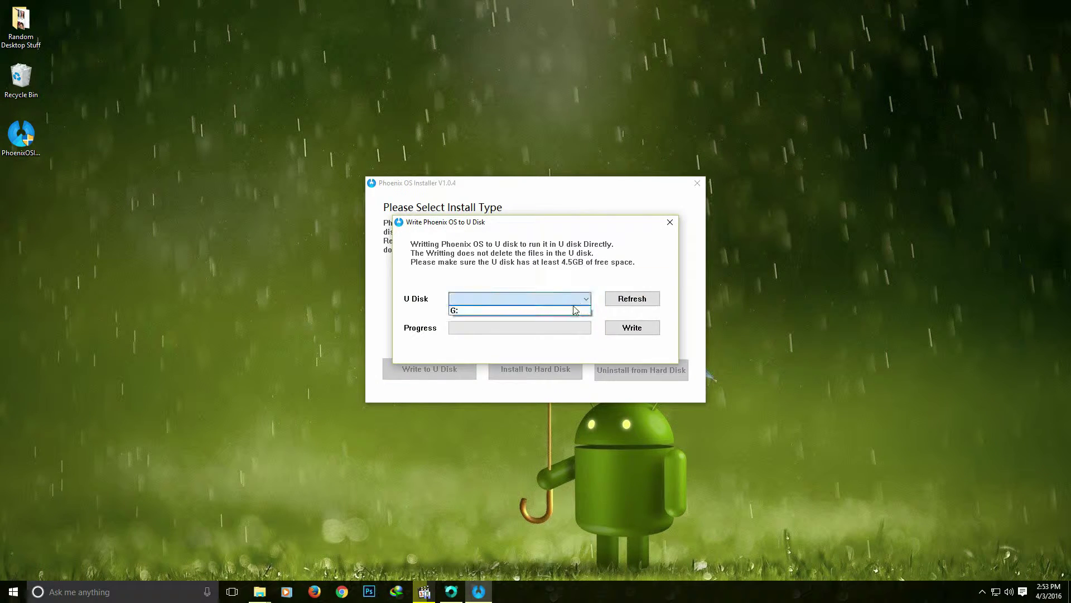
pyautogui.click(610, 332)
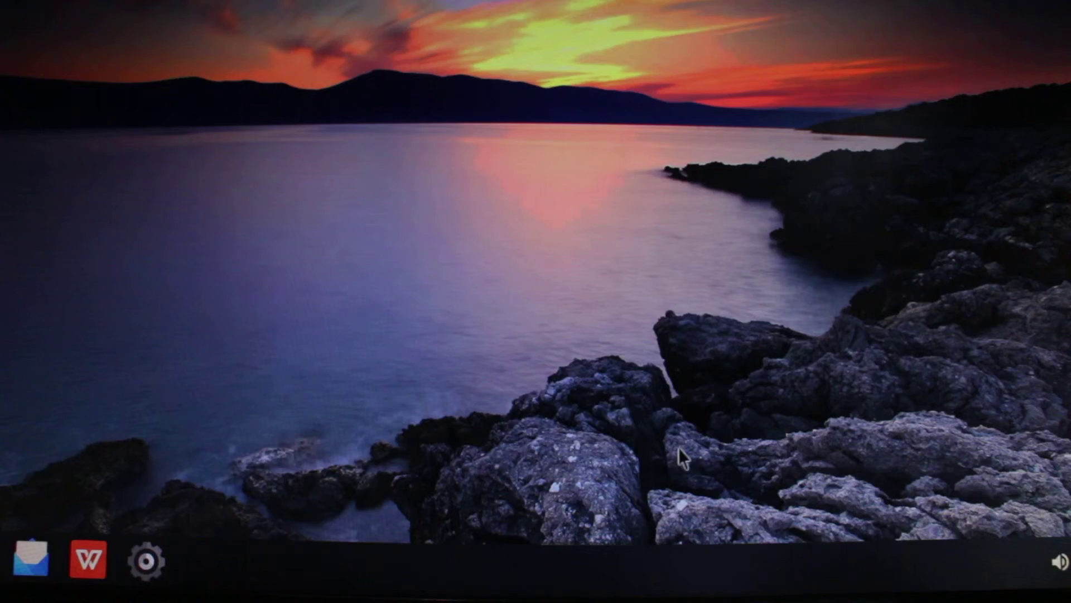
# Open Display settings from the desktop menu, then Wi-Fi settings from quick settings
pyautogui.rightClick(526, 61)
pyautogui.click(620, 335)
pyautogui.click(1056, 560)
pyautogui.click(830, 352)
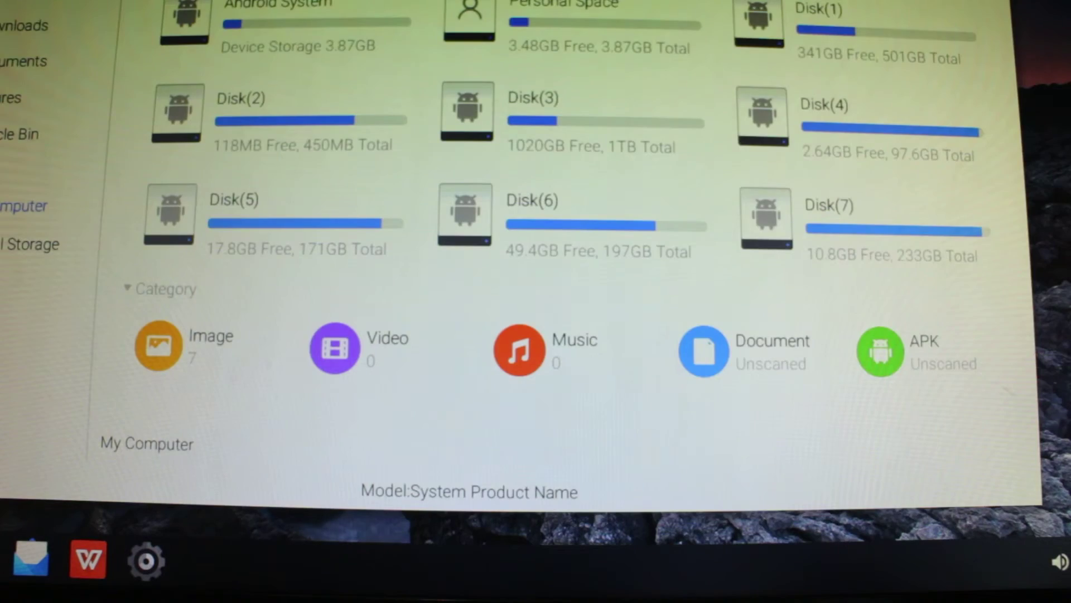
# In My Computer, open Disk(5) and then its E3 2013 folder
pyautogui.click(352, 147)
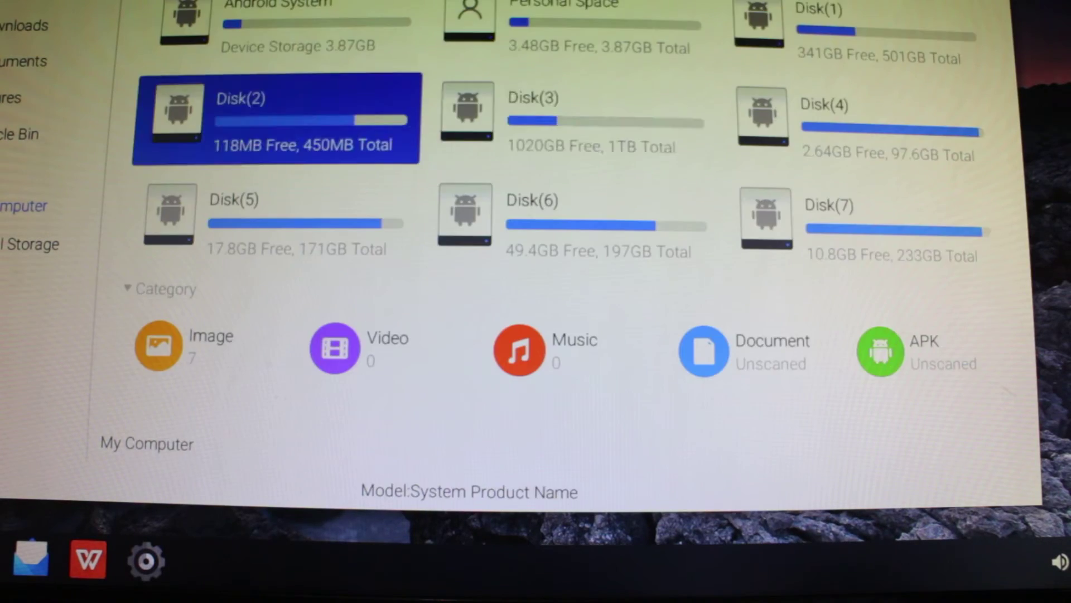
pyautogui.click(503, 139)
pyautogui.click(878, 153)
pyautogui.doubleClick(251, 217)
pyautogui.doubleClick(502, 93)
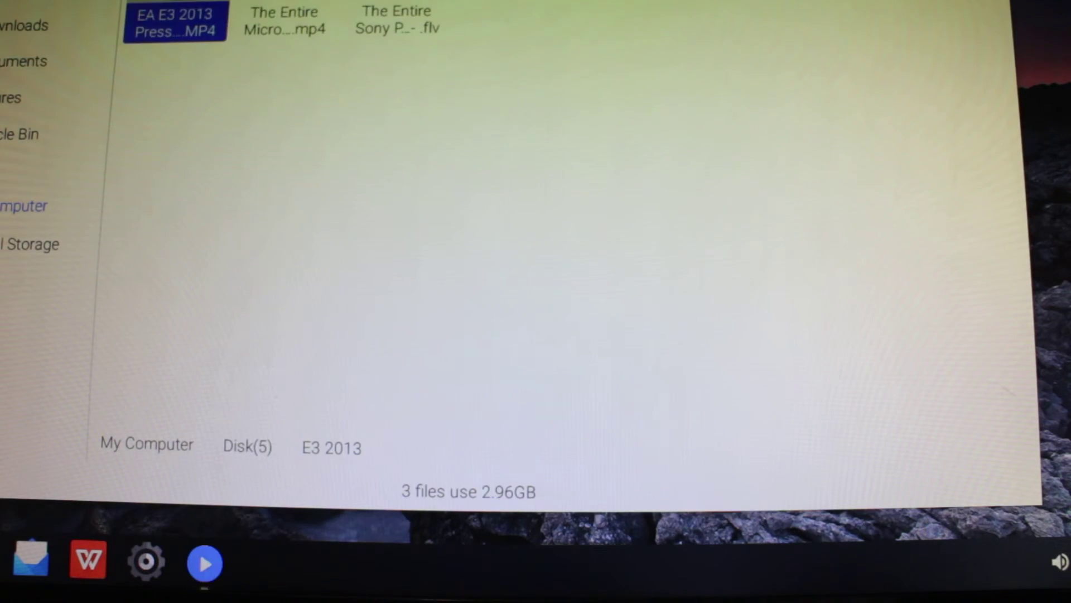